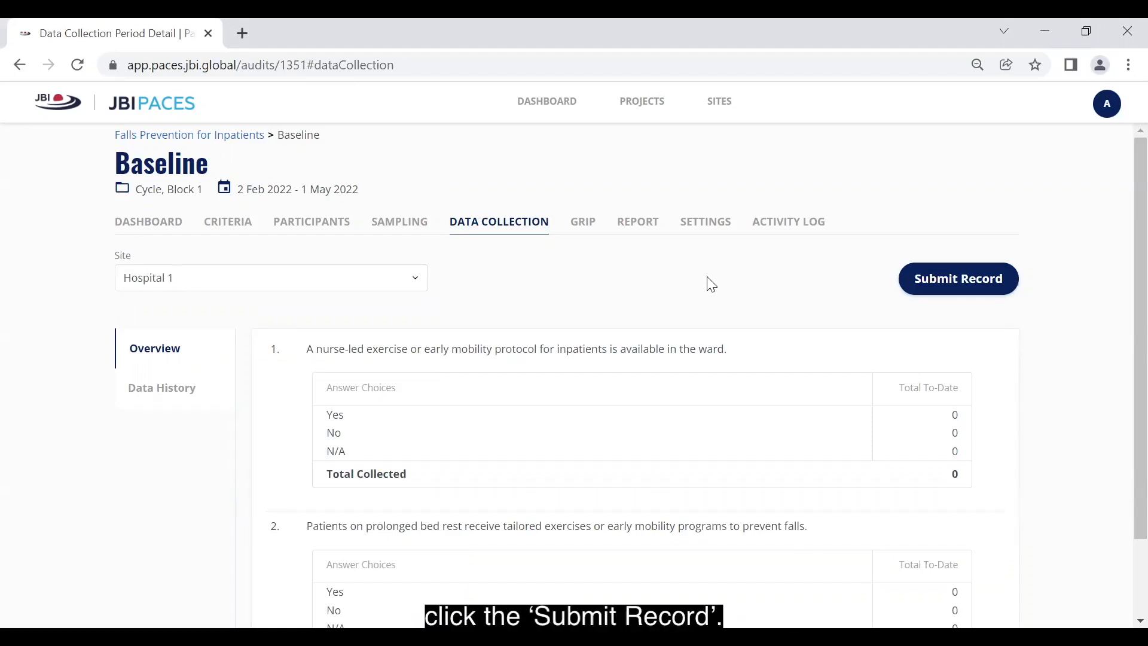
Start a new aggregate record for Hospital 1 and enter counts of 10 Yes and 10 No for the first criterion.
{"action": "left_click", "coordinate": [920, 287]}
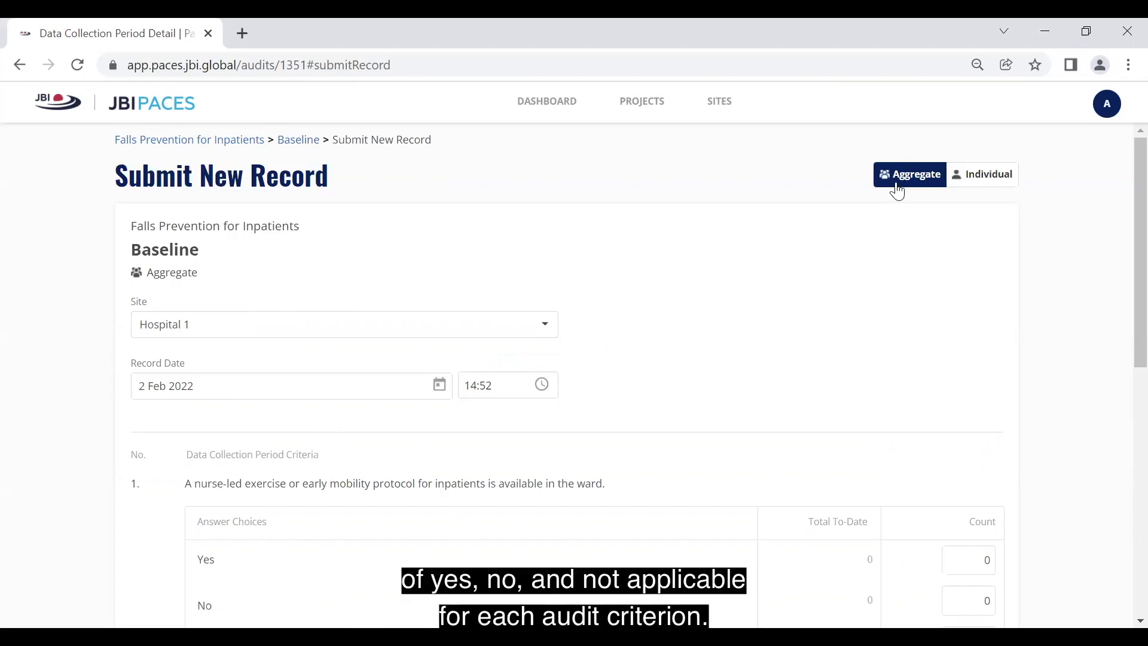
{"action": "scroll", "coordinate": [903, 355], "scroll_direction": "down", "scroll_amount": 5}
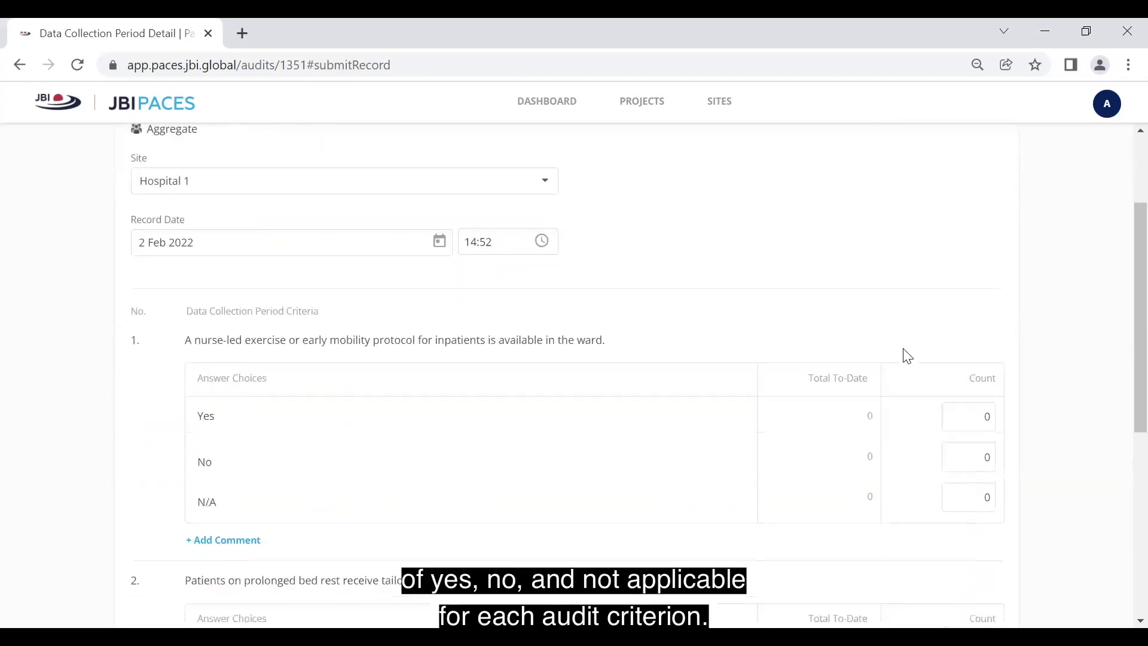
{"action": "scroll", "coordinate": [959, 292], "scroll_direction": "down", "scroll_amount": 2}
{"action": "left_click", "coordinate": [976, 206]}
{"action": "type", "text": "1"}
{"action": "left_click", "coordinate": [984, 238]}
{"action": "type", "text": "1"}
Enter counts of 10 Yes and 10 No for the second criterion on prolonged bed rest patients.
{"action": "left_click", "coordinate": [975, 447]}
{"action": "type", "text": "1"}
{"action": "left_click", "coordinate": [974, 484]}
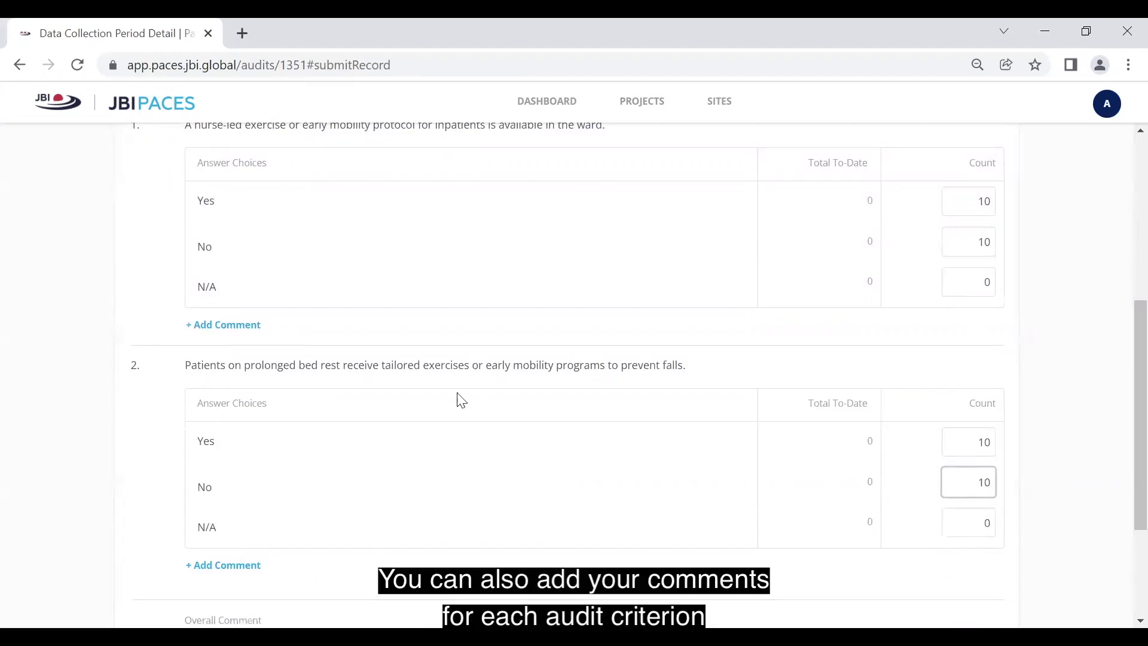
Open a comment field for the first criterion, leave it and the overall comment blank, and submit the Baseline record.
{"action": "left_click", "coordinate": [198, 333]}
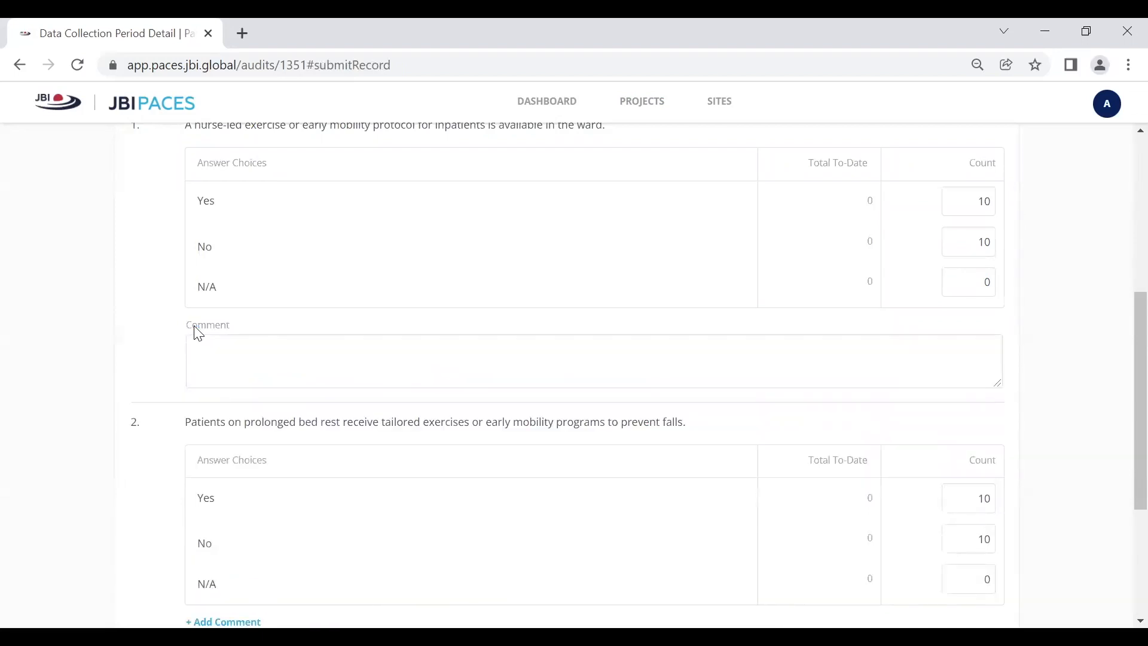
{"action": "scroll", "coordinate": [198, 332], "scroll_direction": "down", "scroll_amount": 4}
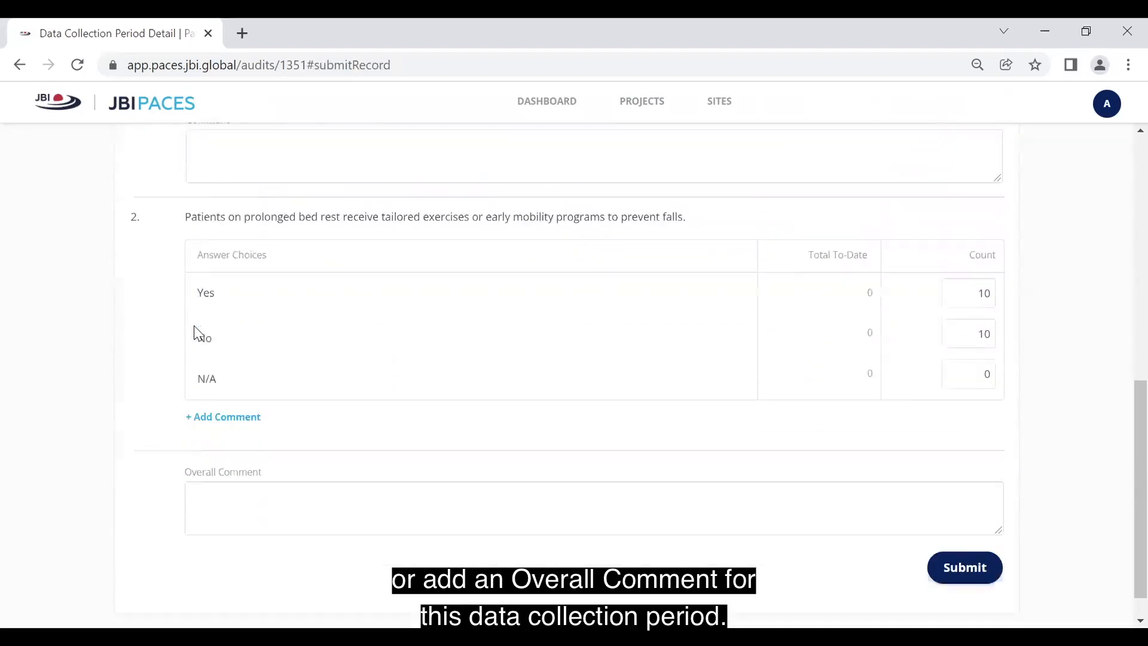
{"action": "scroll", "coordinate": [231, 543], "scroll_direction": "up", "scroll_amount": 1}
{"action": "left_click", "coordinate": [228, 564]}
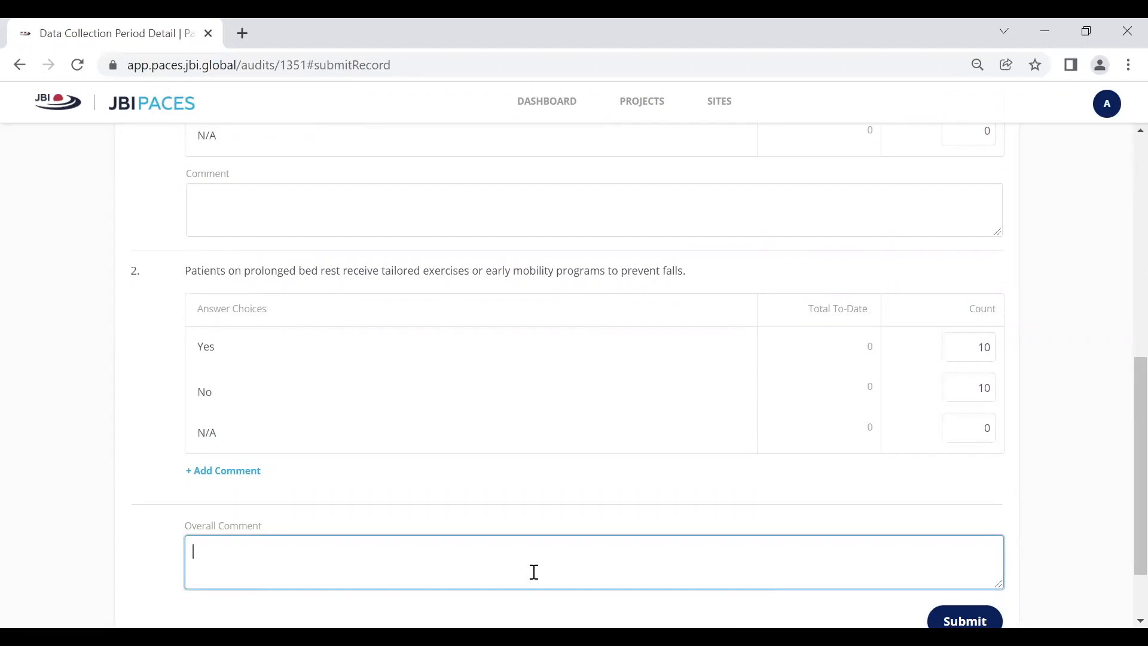
{"action": "left_click", "coordinate": [964, 621]}
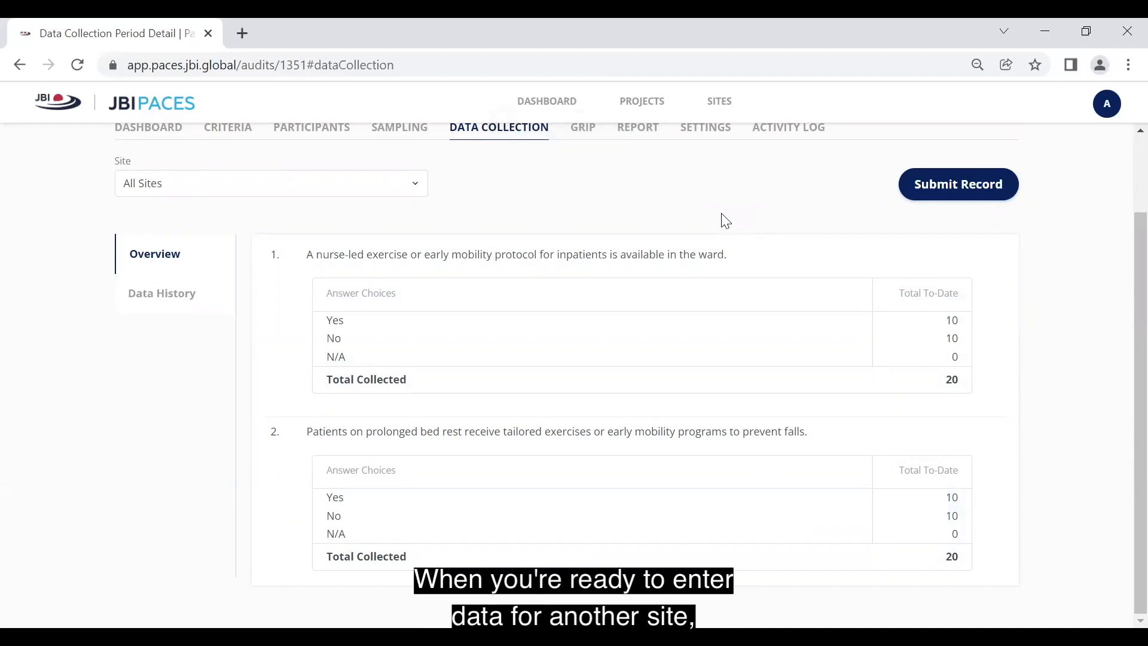
Start another Baseline record and choose Hospital 2 as its site.
{"action": "left_click", "coordinate": [949, 188]}
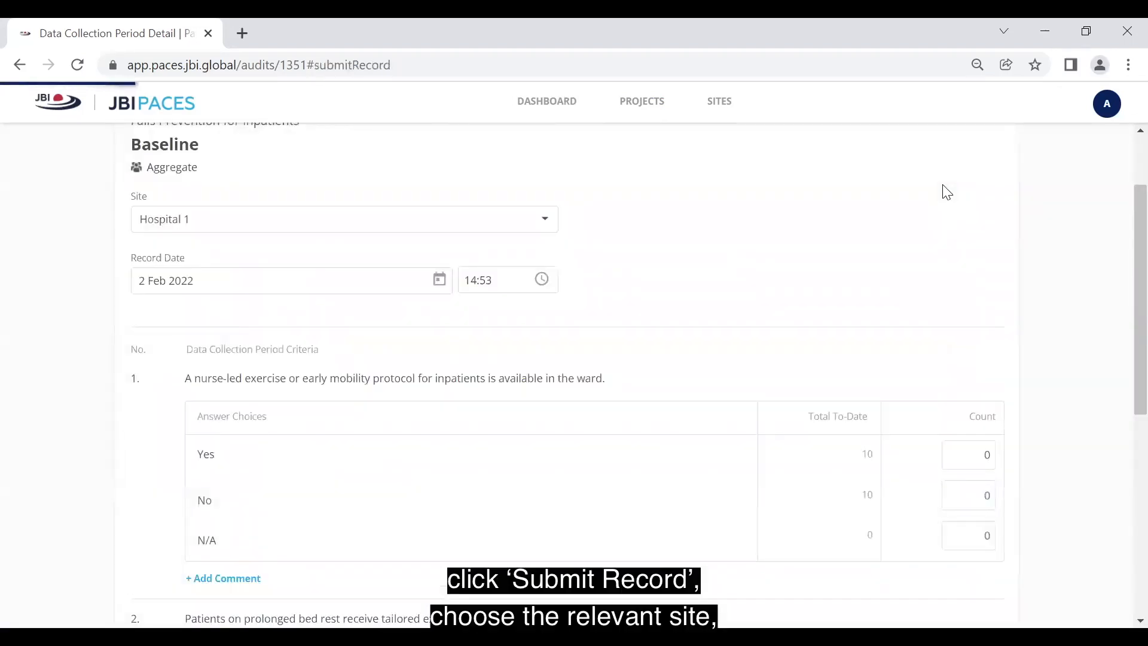
{"action": "left_click", "coordinate": [547, 220]}
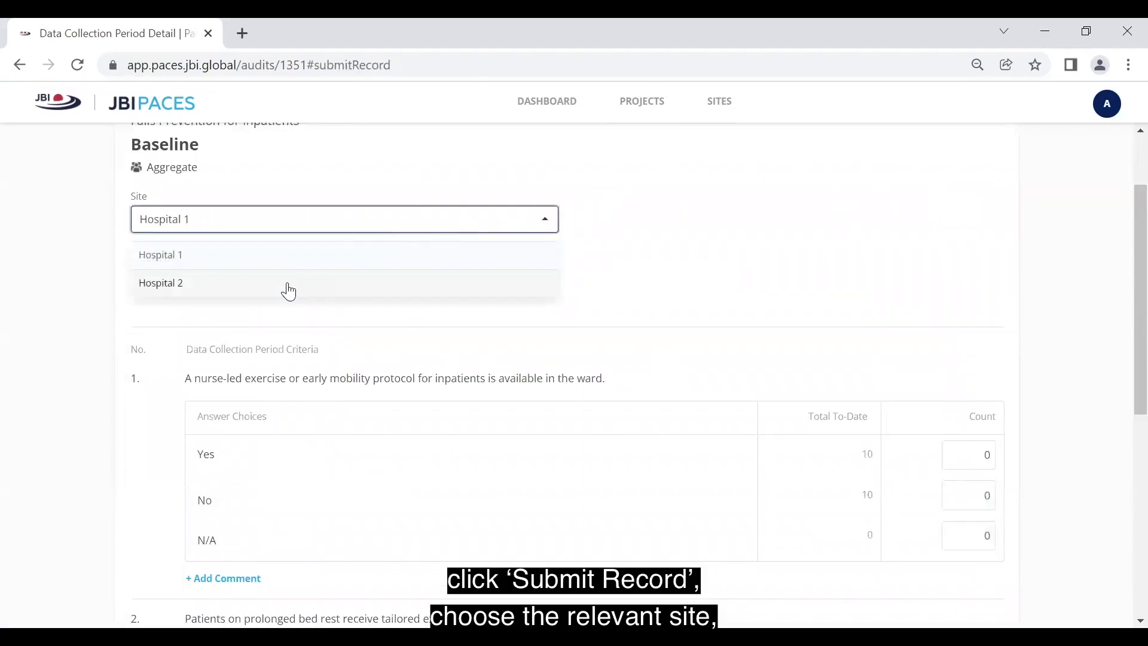
{"action": "left_click", "coordinate": [289, 291]}
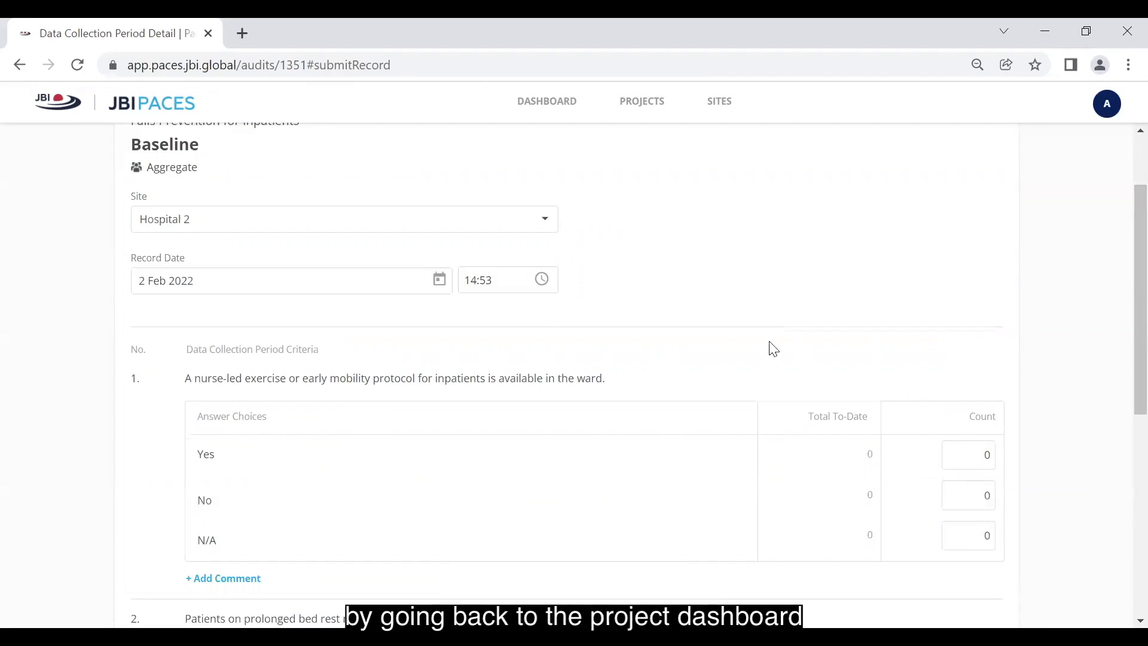
Return to the Falls Prevention for Inpatients project and open the data collection of the Follow Up 1 period.
{"action": "scroll", "coordinate": [770, 347], "scroll_direction": "up", "scroll_amount": 2}
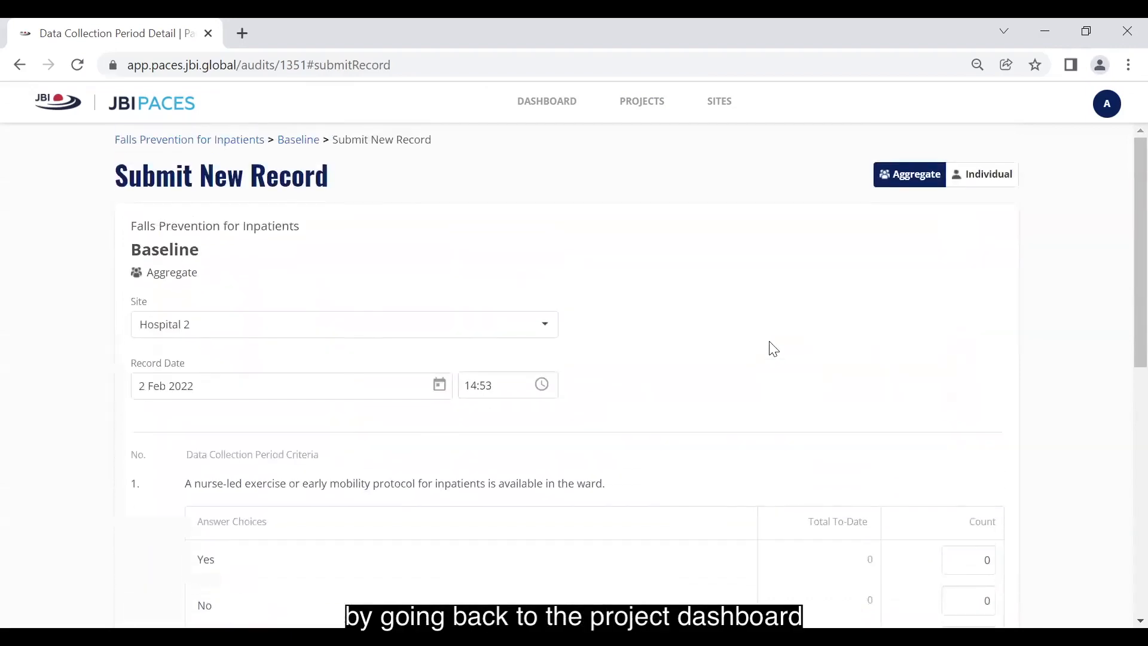
{"action": "left_click", "coordinate": [229, 141]}
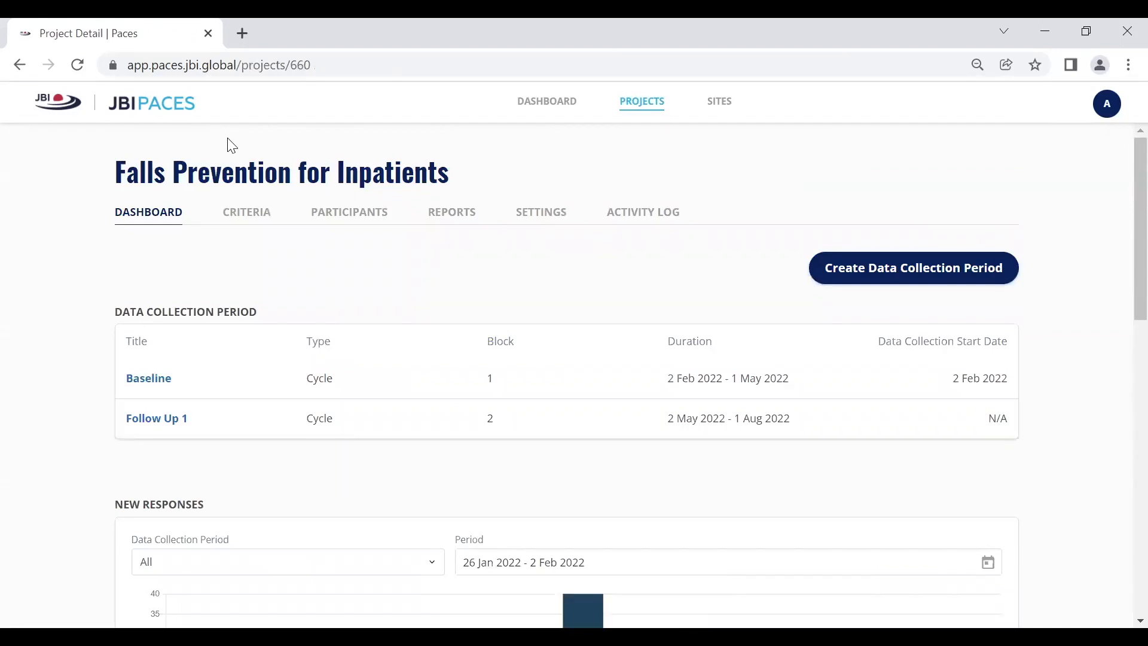
{"action": "left_click", "coordinate": [174, 426]}
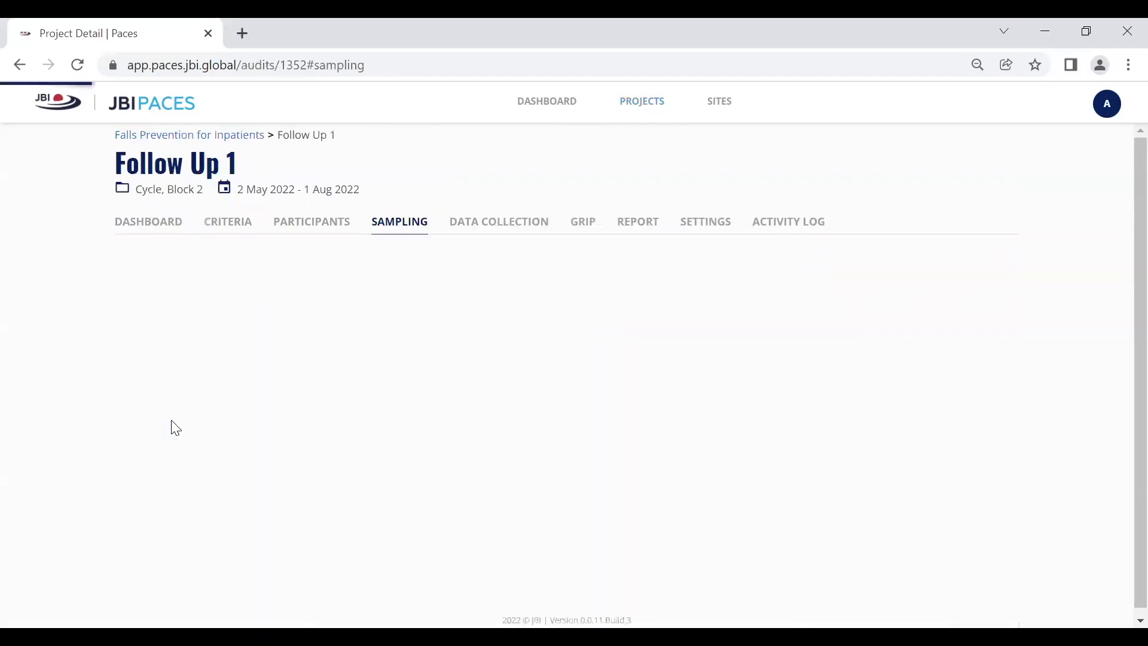
{"action": "left_click", "coordinate": [488, 226]}
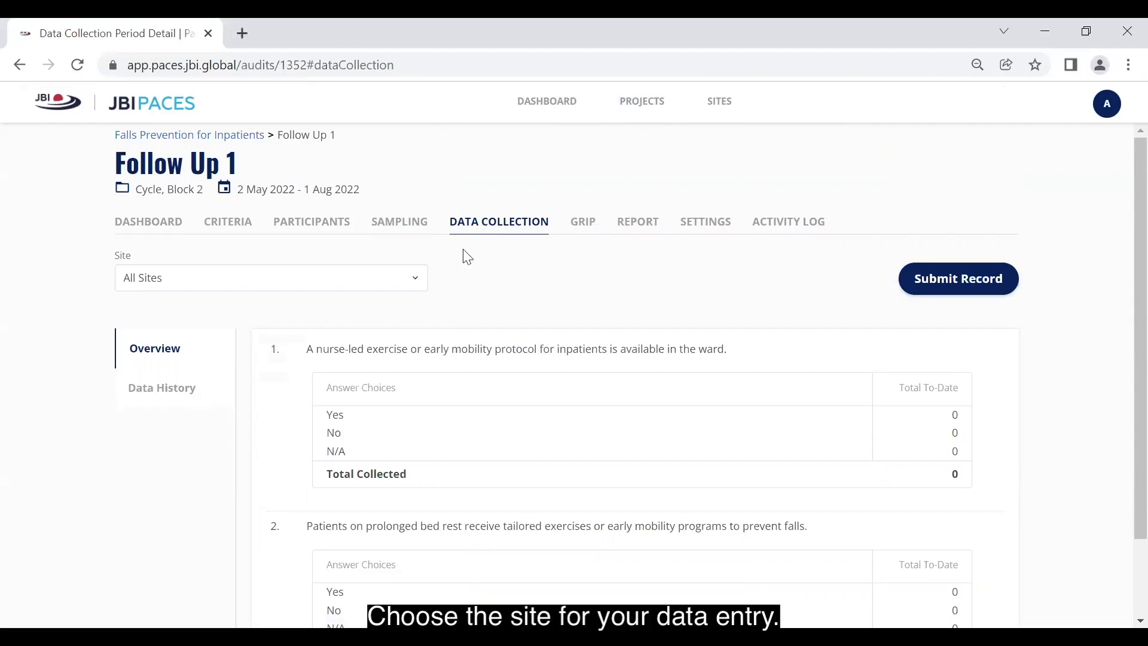
Choose Hospital 1 as the site for the Follow Up 1 data collection.
{"action": "left_click", "coordinate": [421, 288]}
{"action": "left_click", "coordinate": [304, 306]}
{"action": "left_click", "coordinate": [270, 336]}
{"action": "left_click", "coordinate": [499, 294]}
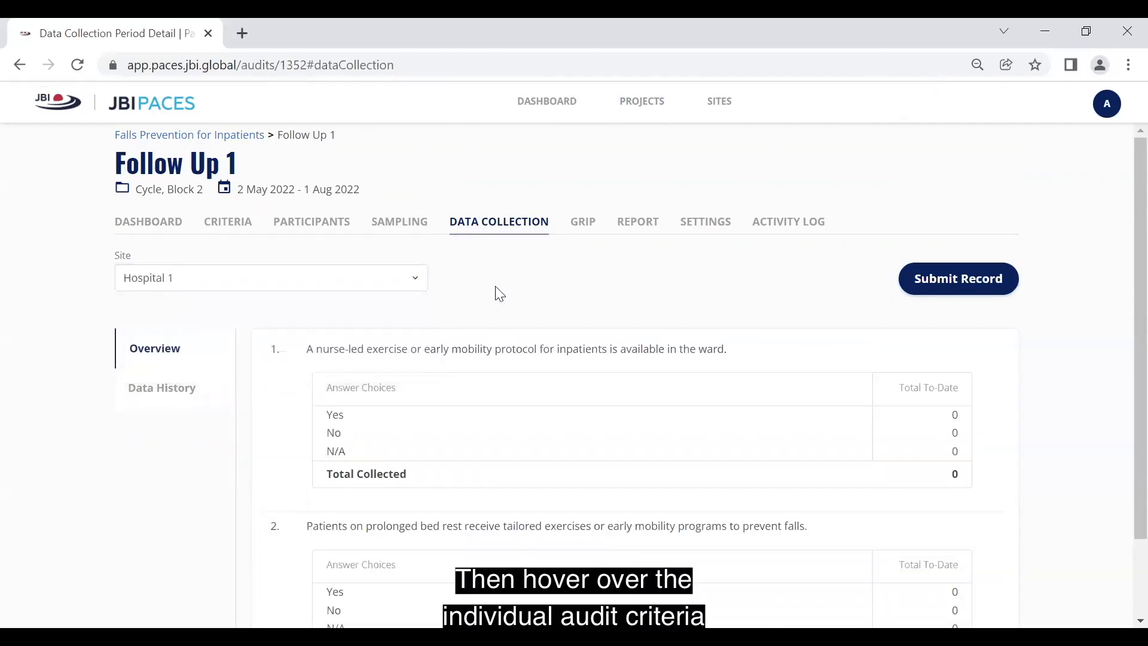
Create a record for only the first criterion, enter counts of 10 Yes and 10 No, and submit it.
{"action": "mouse_move", "coordinate": [820, 343]}
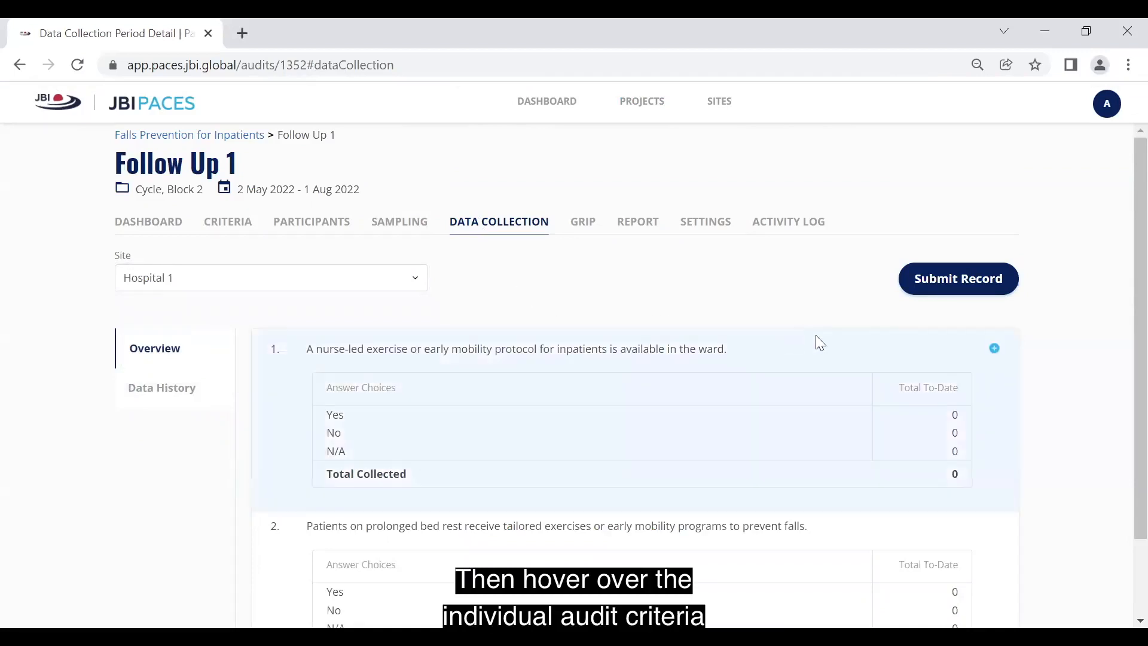
{"action": "left_click", "coordinate": [995, 350]}
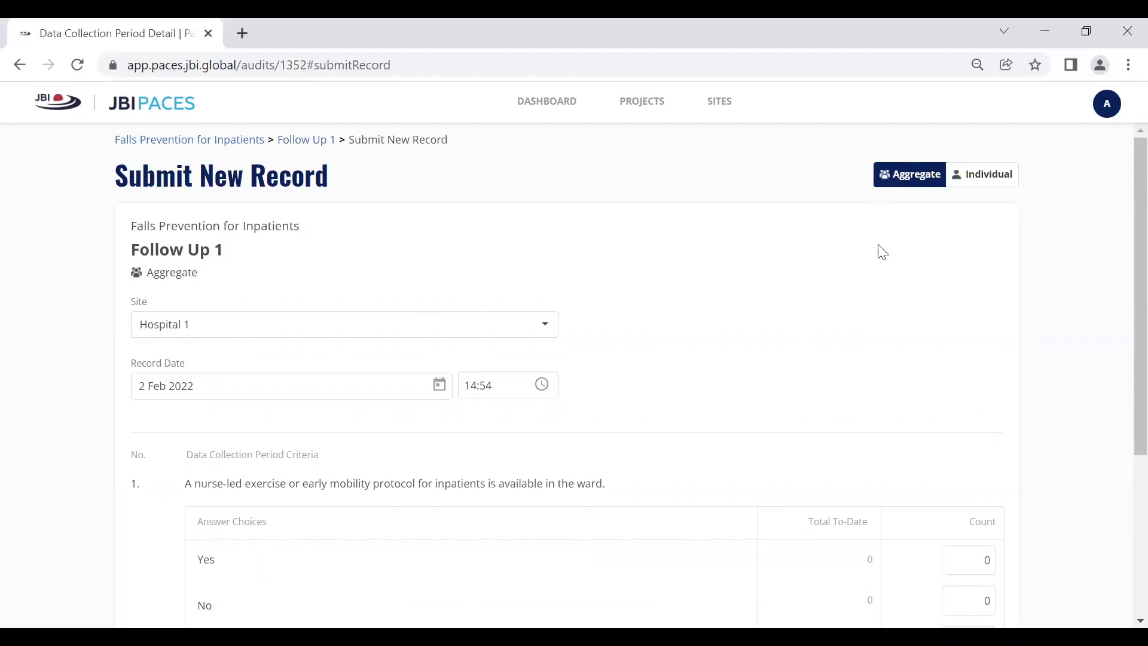
{"action": "left_click", "coordinate": [958, 557]}
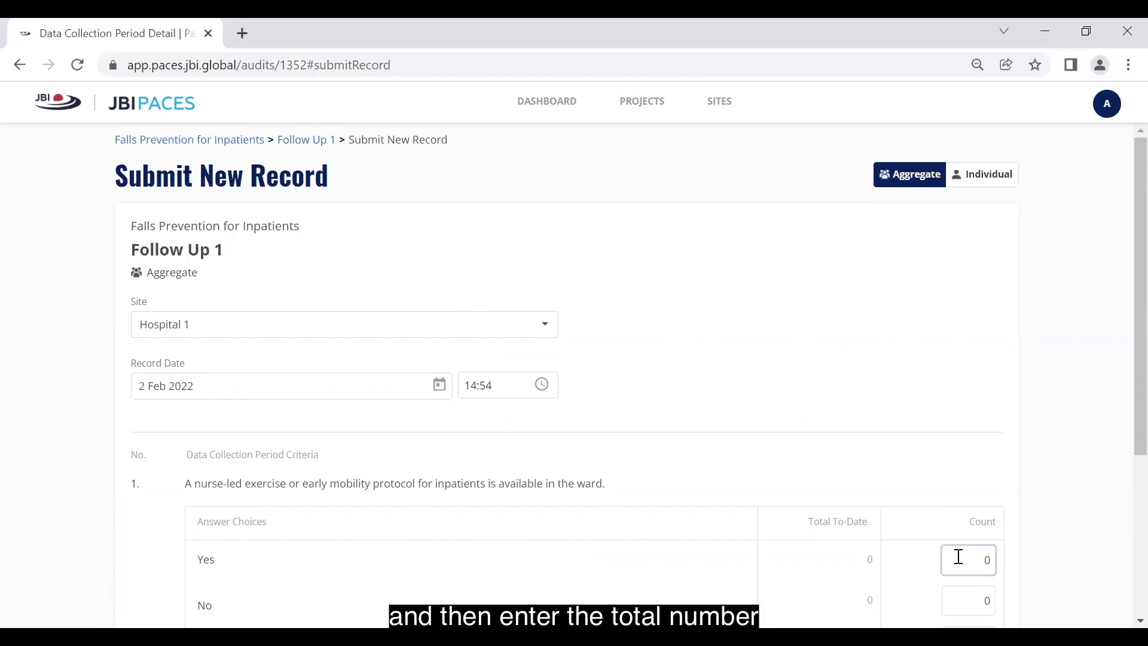
{"action": "scroll", "coordinate": [957, 555], "scroll_direction": "down", "scroll_amount": 1}
{"action": "type", "text": "1"}
{"action": "left_click", "coordinate": [980, 508]}
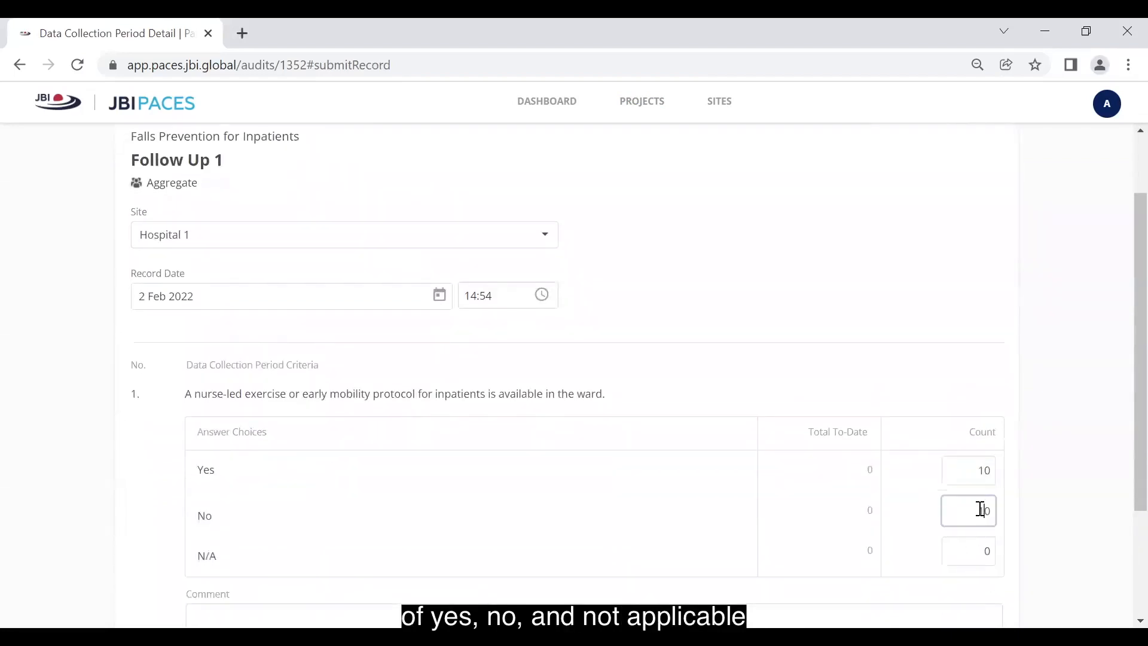
{"action": "scroll", "coordinate": [981, 509], "scroll_direction": "down", "scroll_amount": 2}
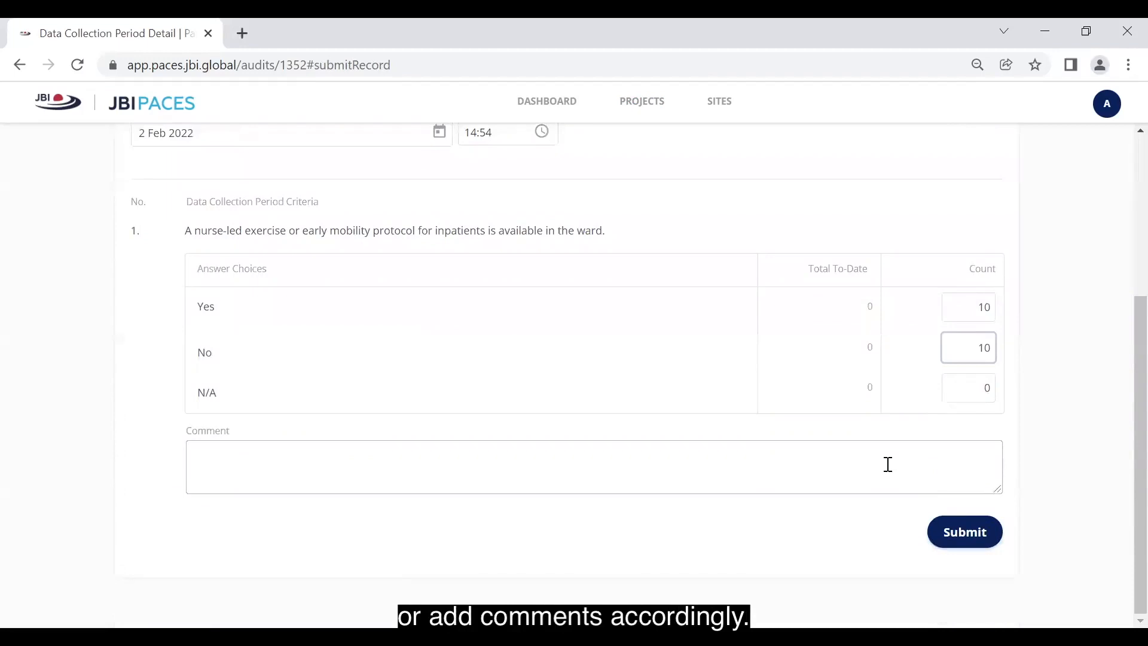
{"action": "left_click", "coordinate": [965, 541]}
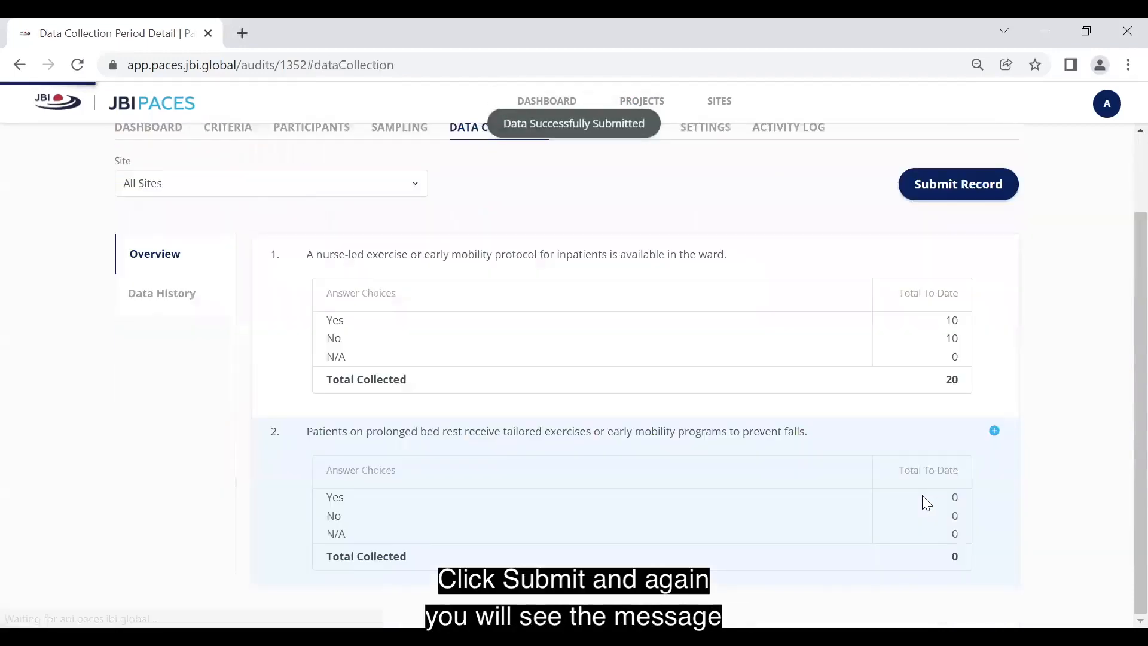